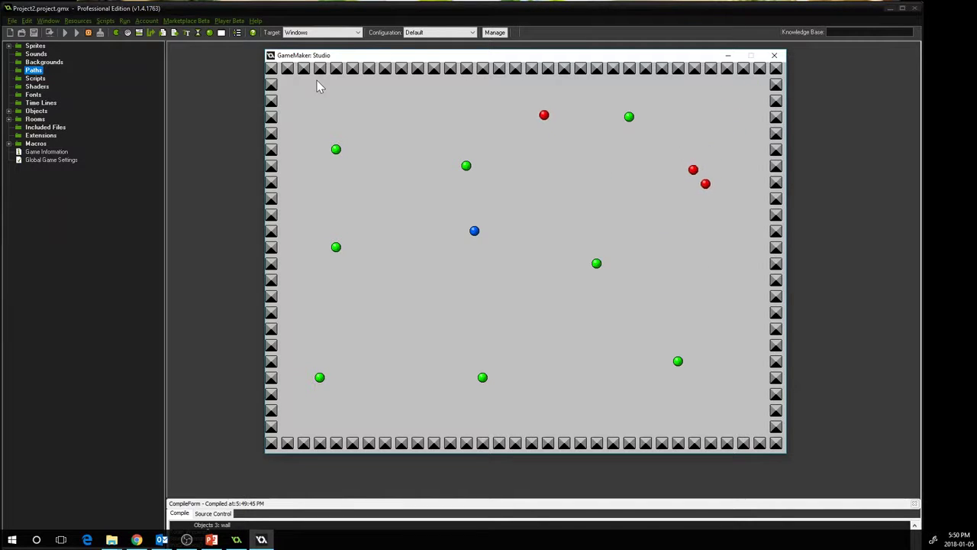
- Close the running game, create a new background resource, and load the image sky.jpg into it
click(774, 60)
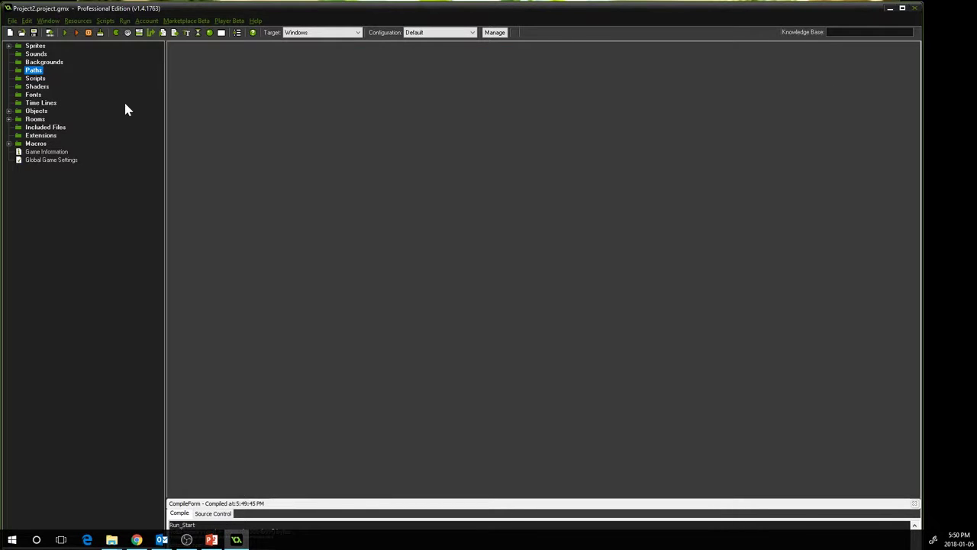
right_click(49, 65)
click(35, 71)
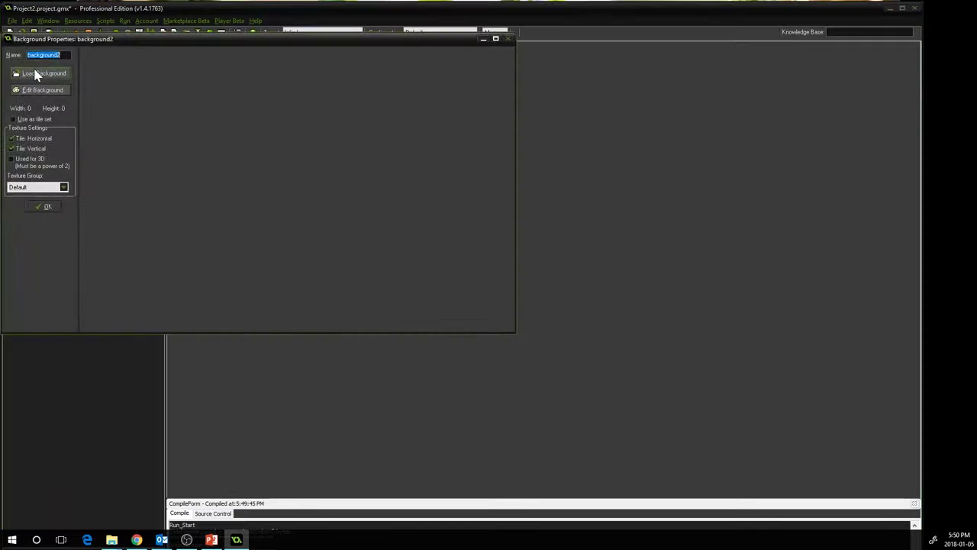
drag(99, 44, 285, 106)
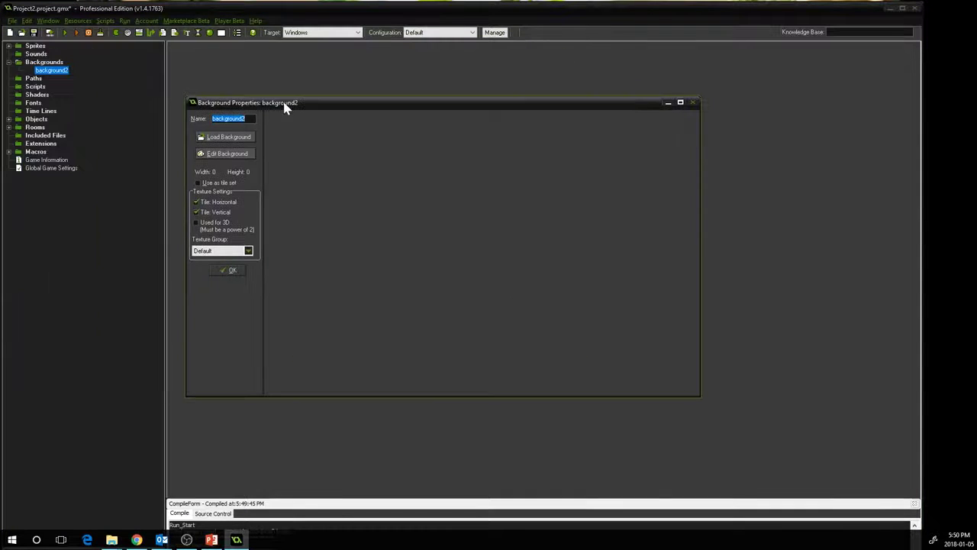
click(213, 140)
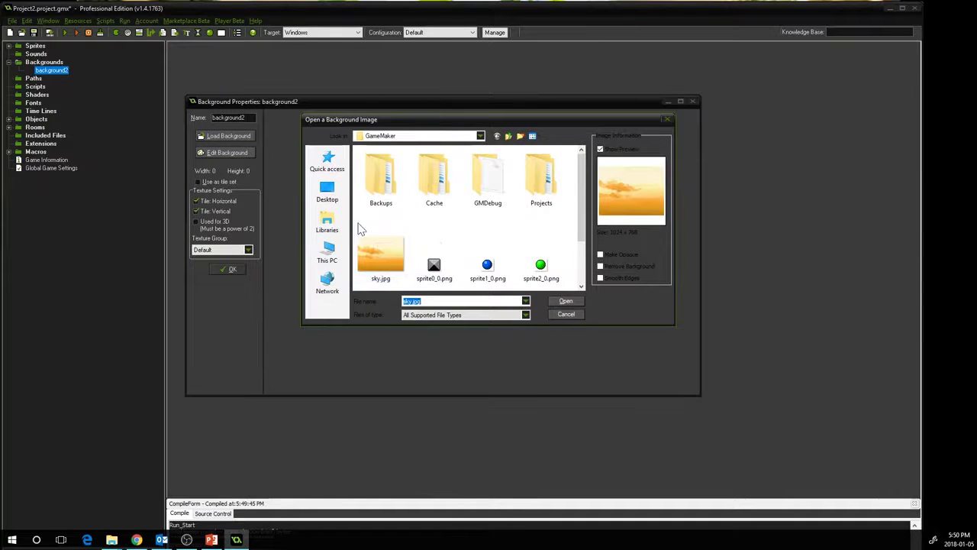
scroll(584, 219, down, 2)
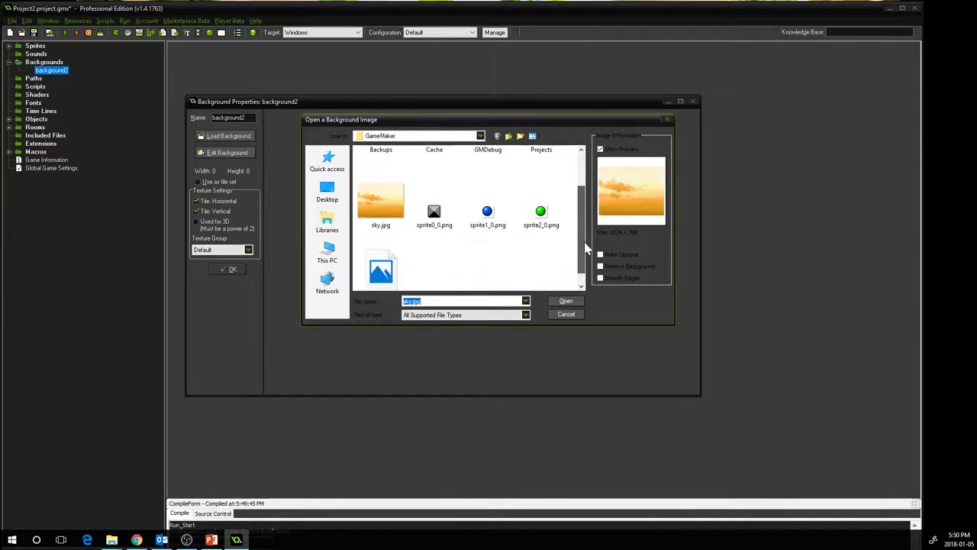
double_click(384, 219)
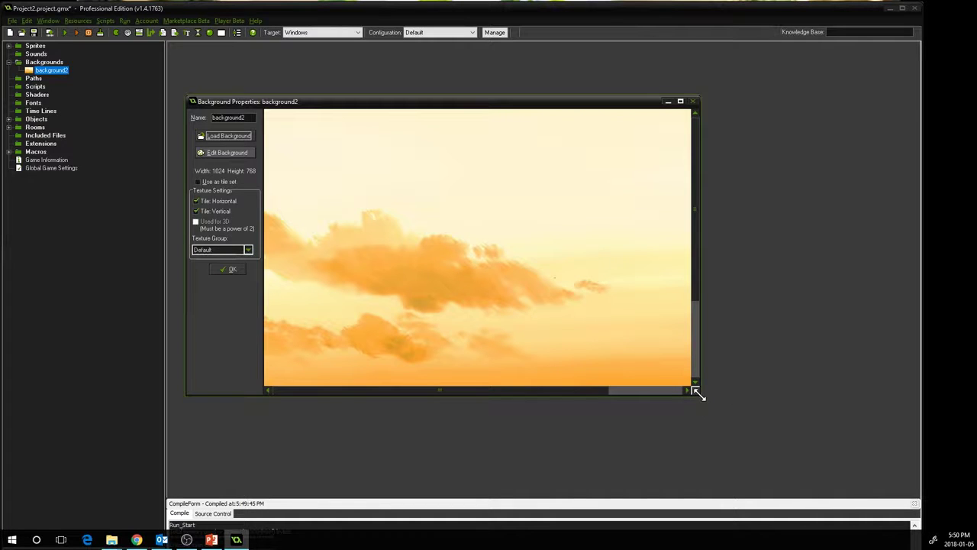
- Enlarge and reposition the background's properties window to show the whole sky image, and accept the background
drag(694, 388, 842, 504)
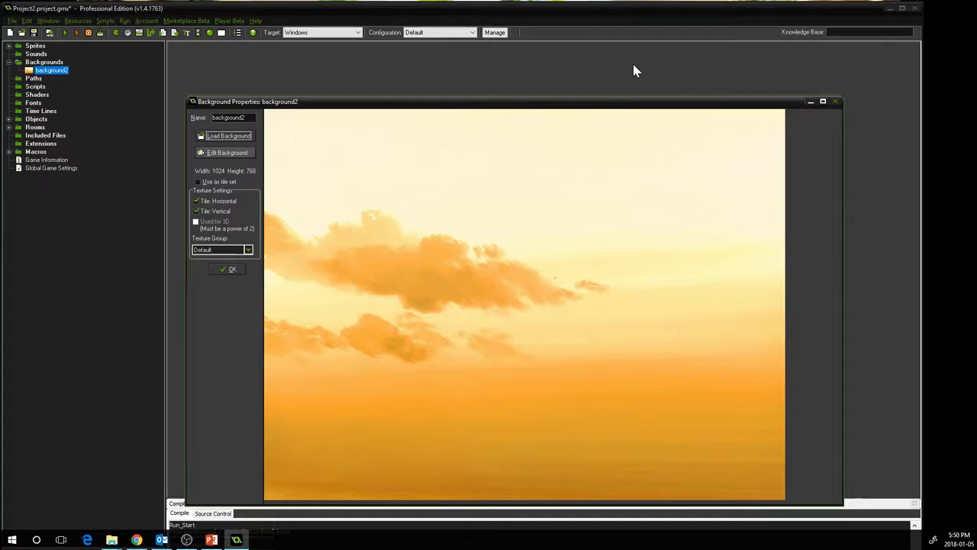
drag(605, 109, 610, 65)
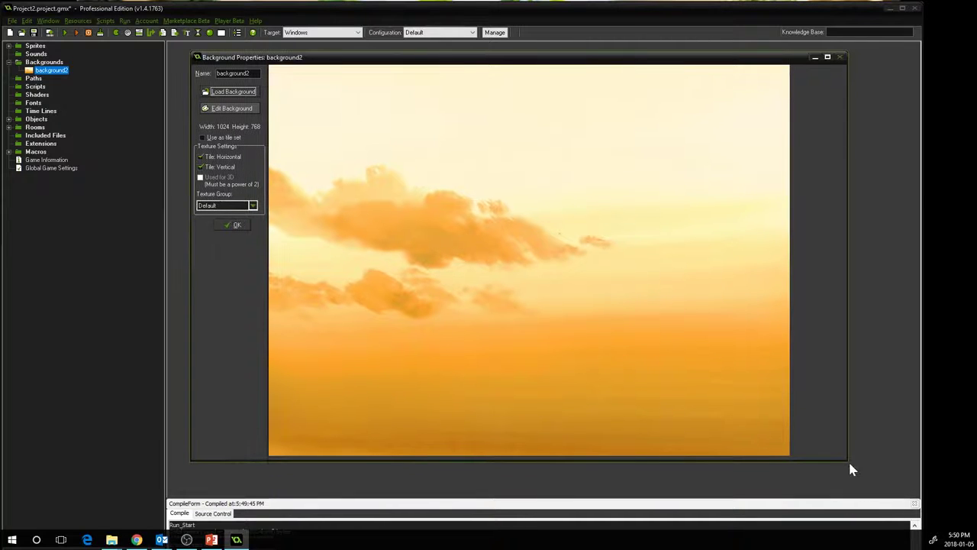
drag(849, 462, 857, 486)
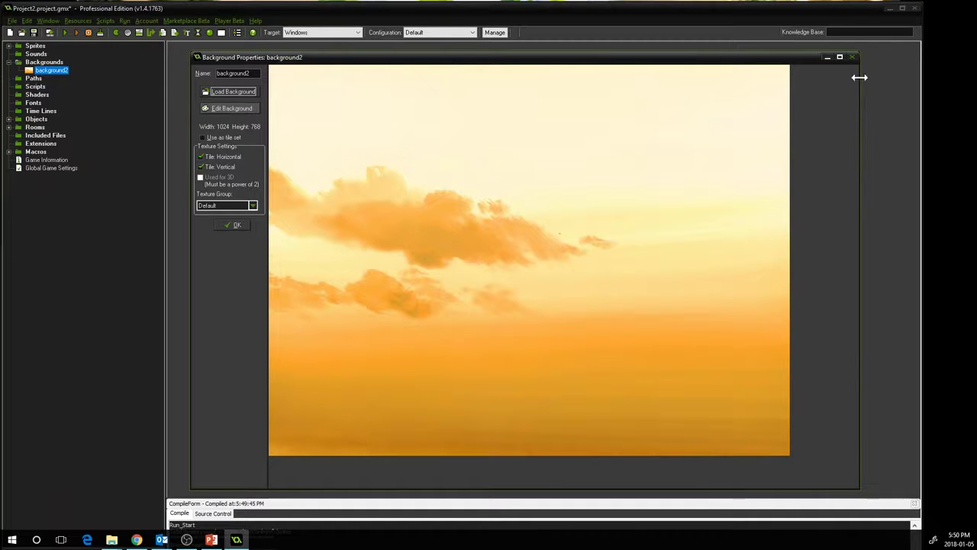
click(234, 225)
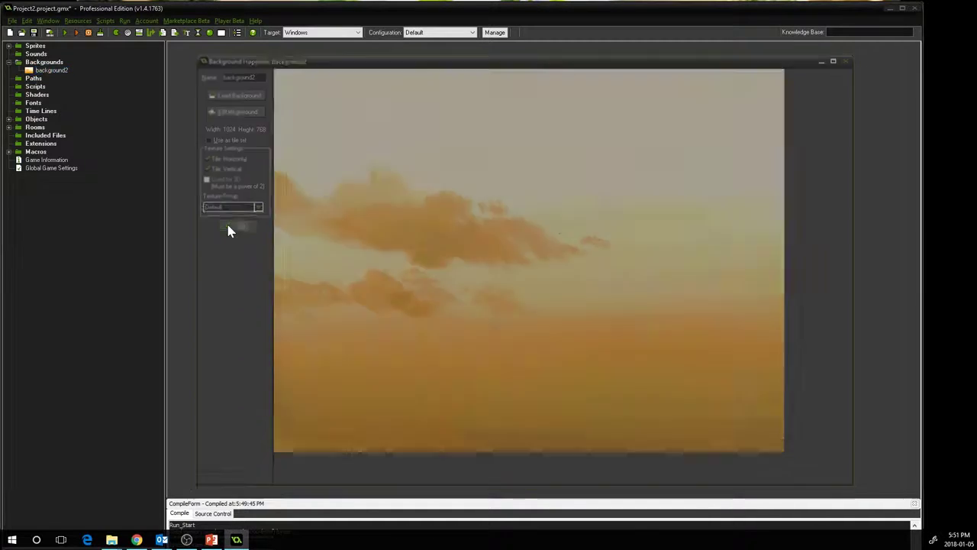
- Open room0 and assign background2 as the image for Background 0
click(9, 128)
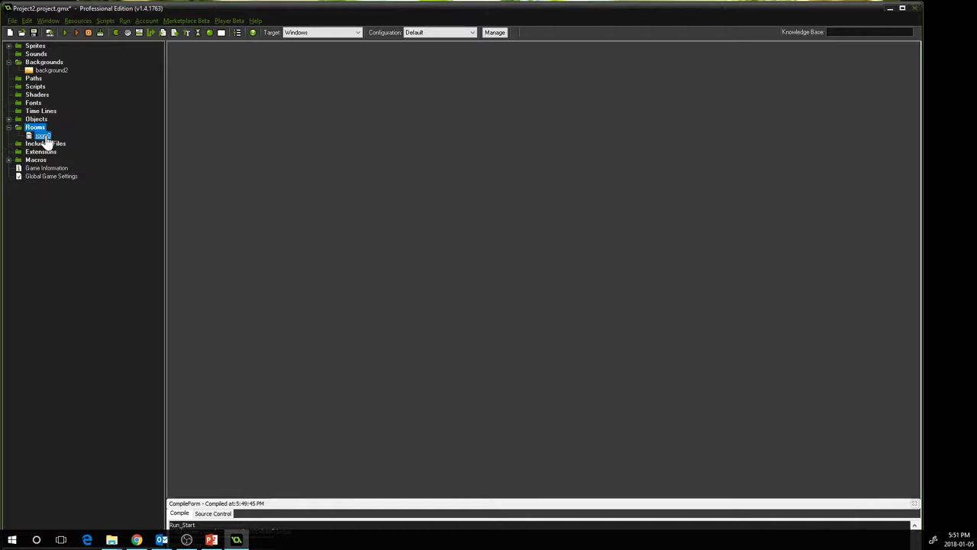
click(43, 136)
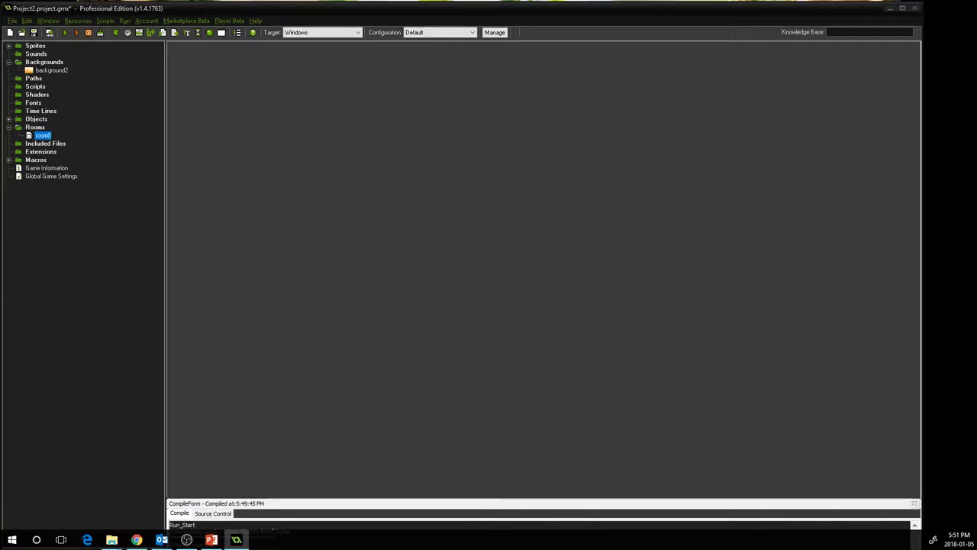
drag(0, 106, 646, 76)
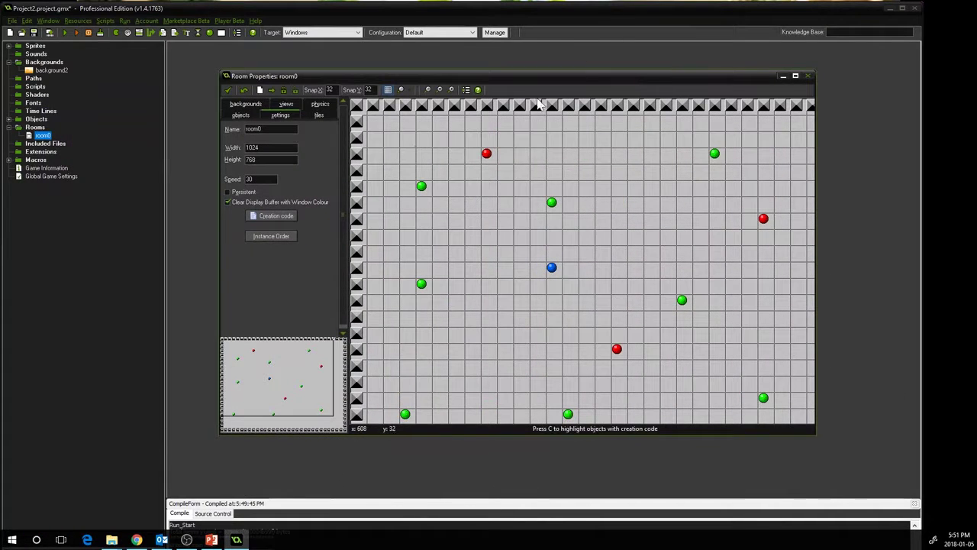
click(251, 106)
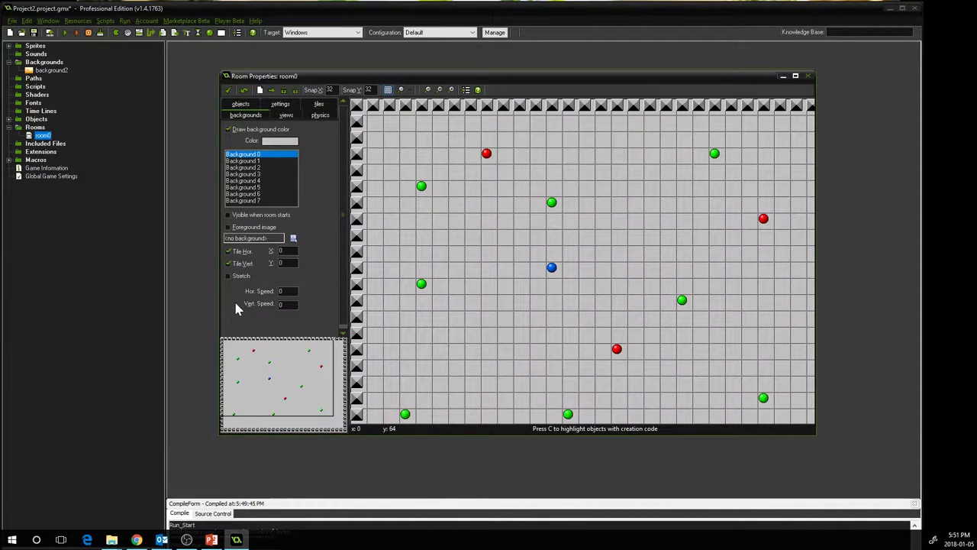
click(293, 238)
click(315, 257)
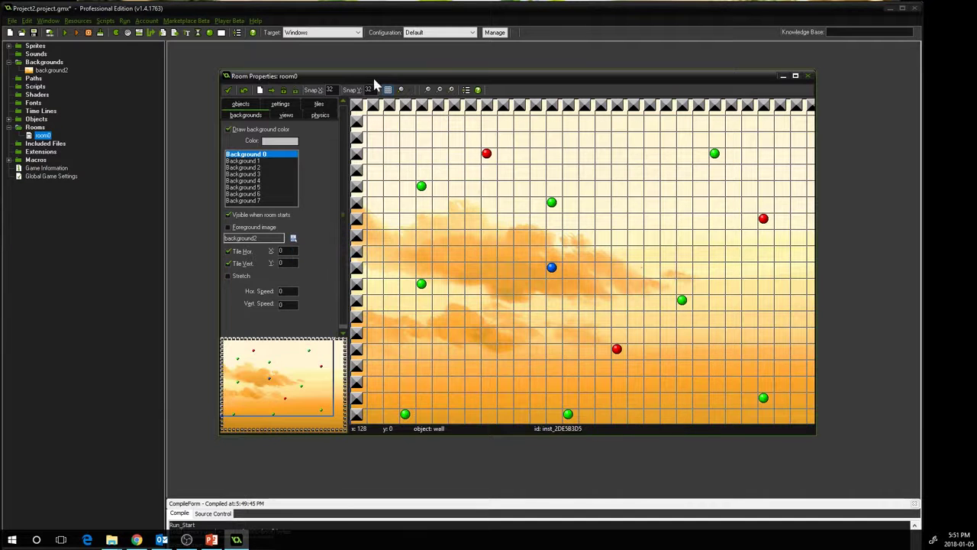
- Enlarge the room0 editor to show the whole room, and test-run the game with the sky background before closing it
drag(387, 82, 349, 55)
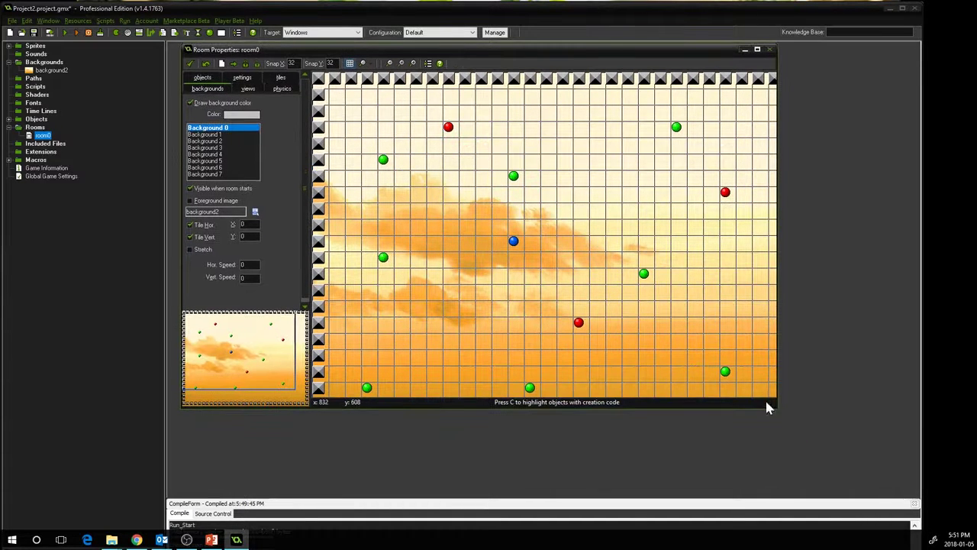
drag(775, 409, 903, 491)
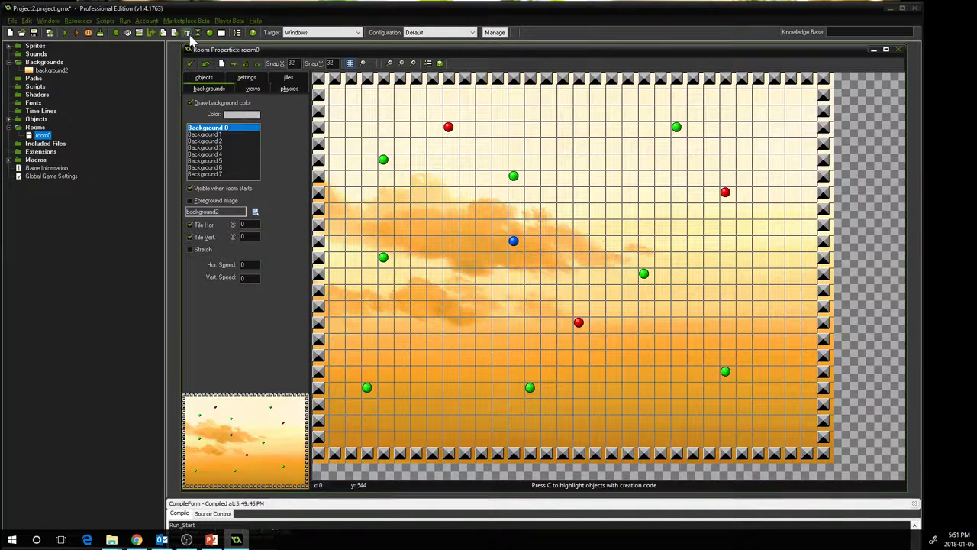
click(66, 33)
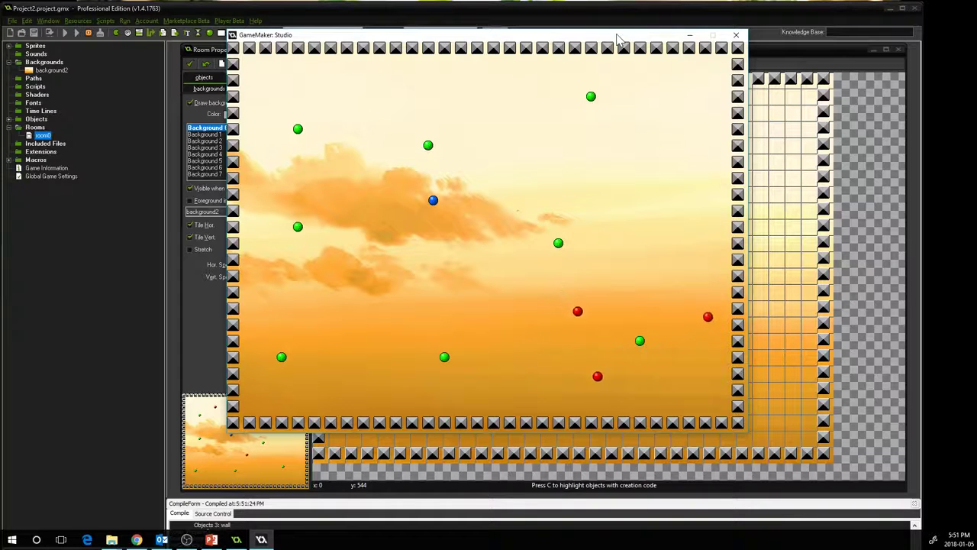
click(736, 34)
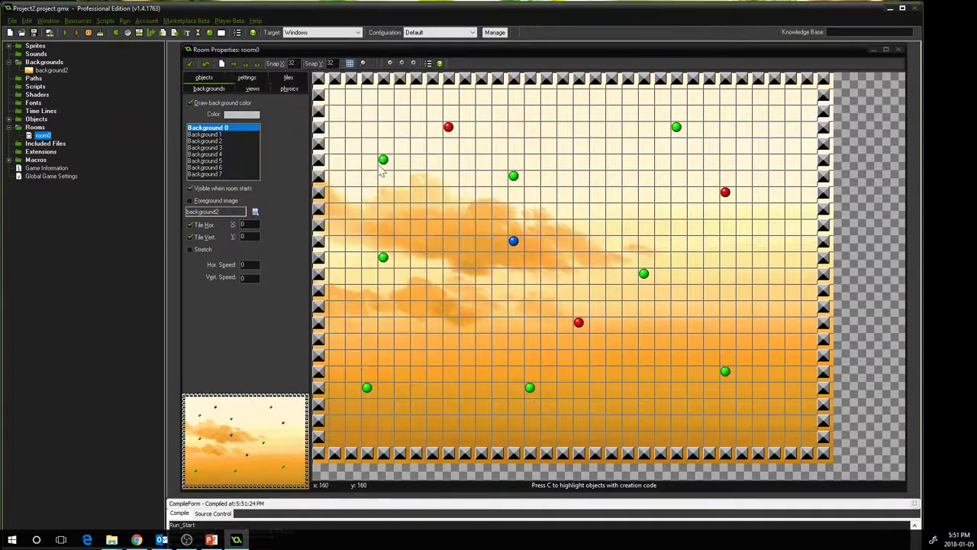
click(245, 79)
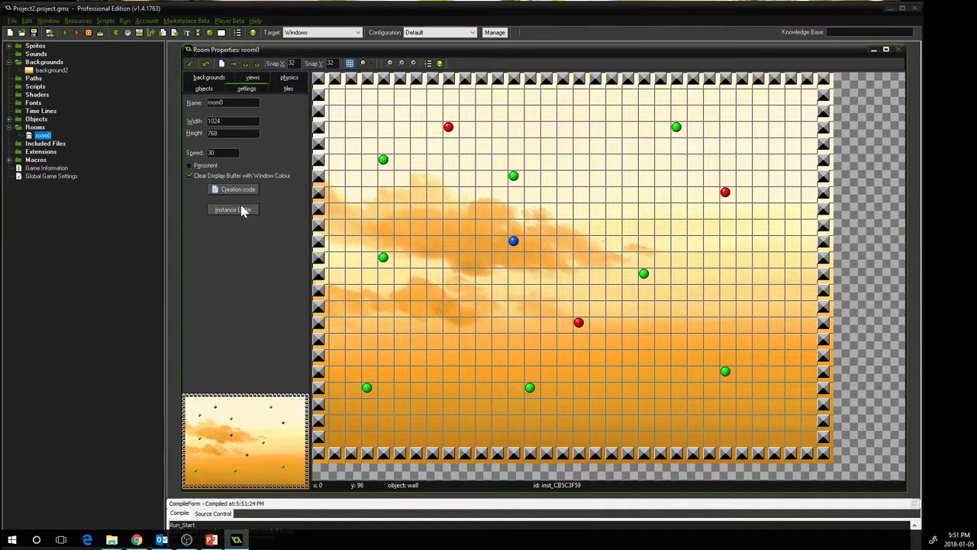
click(212, 78)
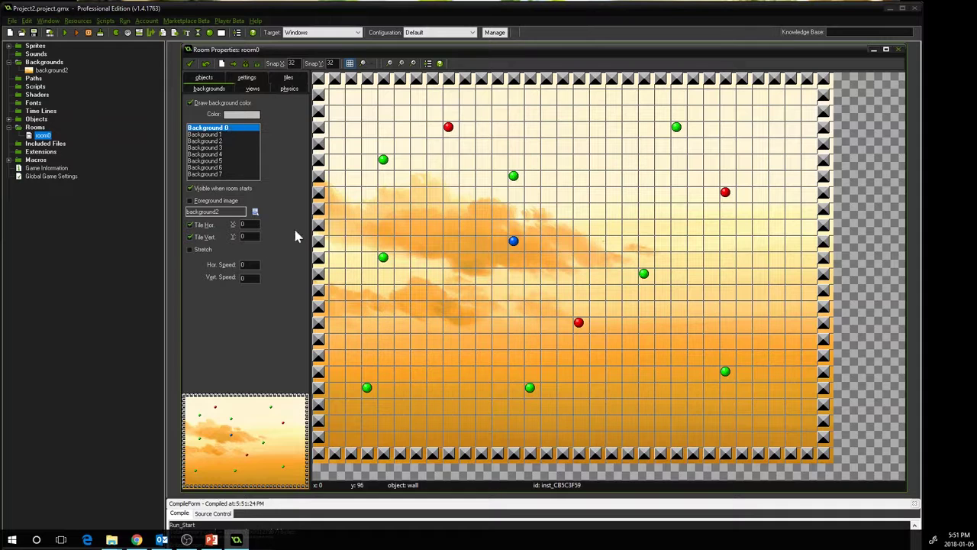
click(239, 116)
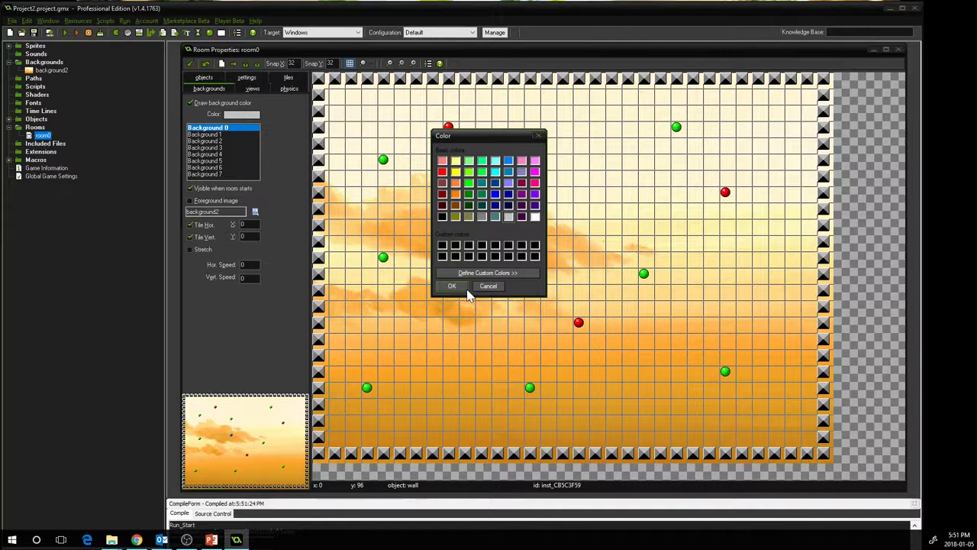
click(486, 286)
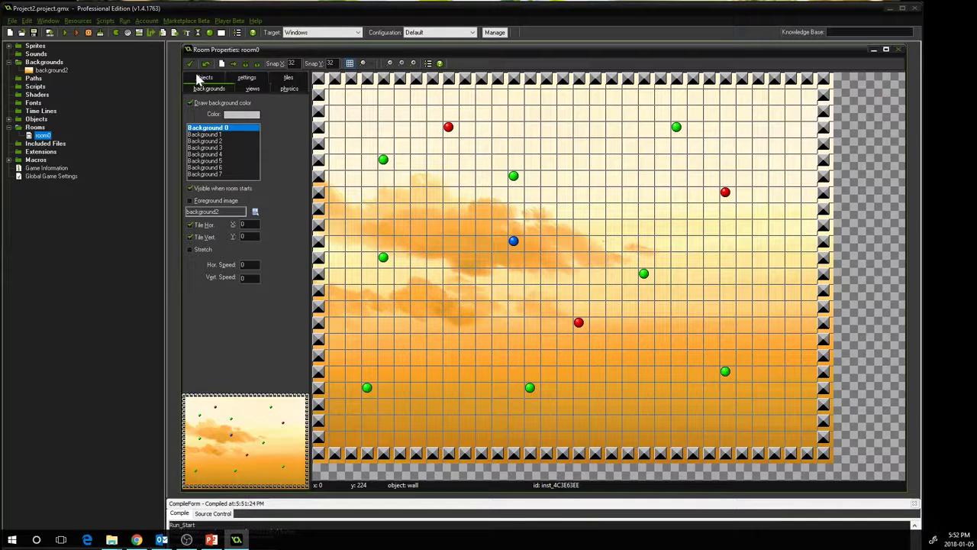
- Enable the use of views in room0 and make View 0 visible when the room starts
click(252, 90)
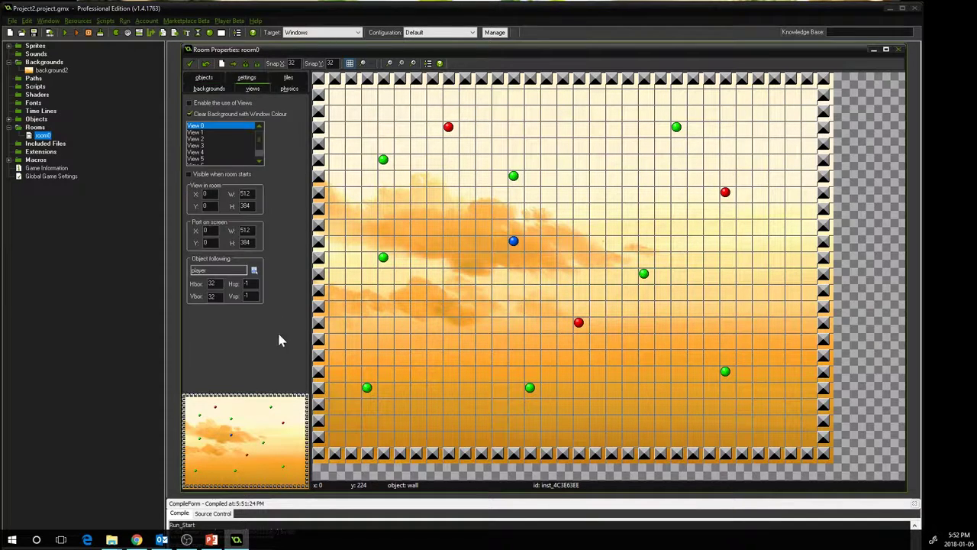
click(190, 103)
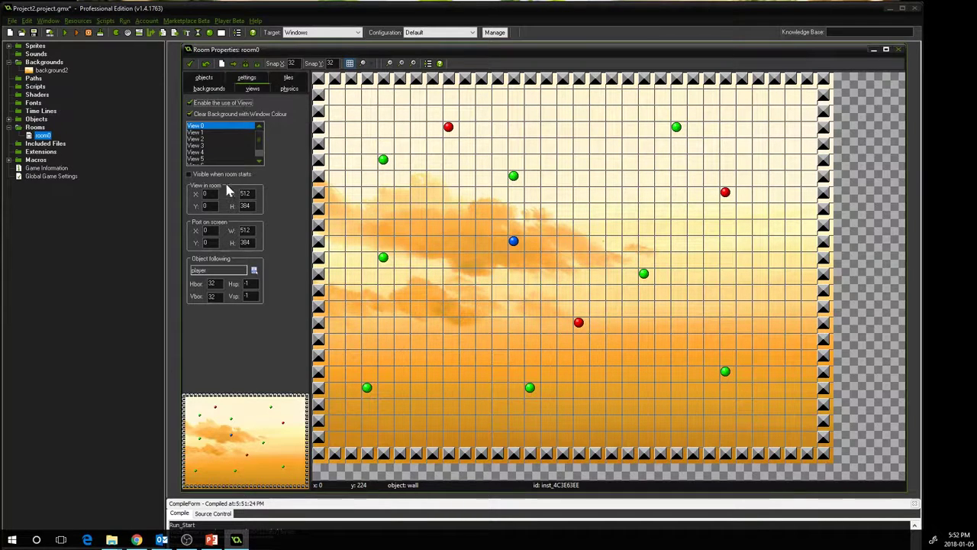
click(190, 175)
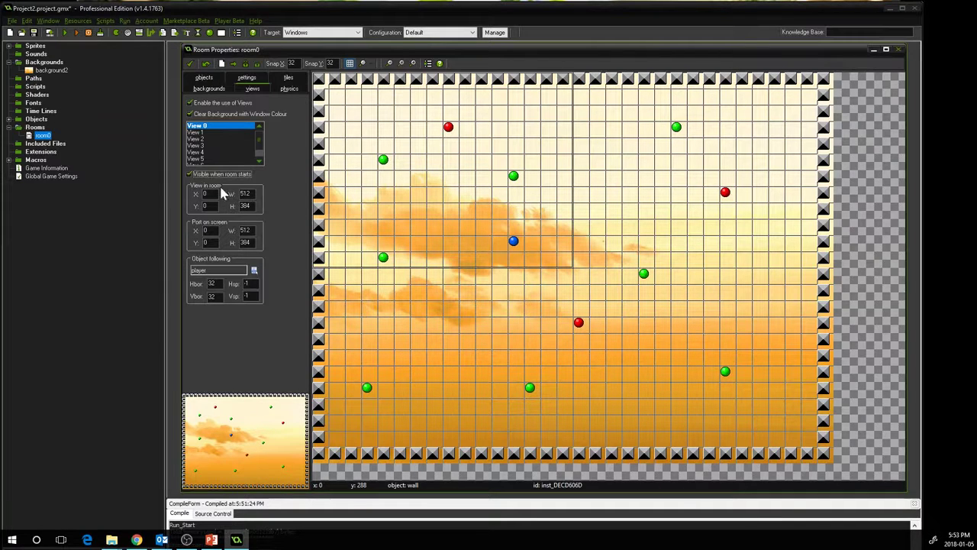
- Test-run the game with View 0 active to check how the view follows the player, and close the game
click(66, 34)
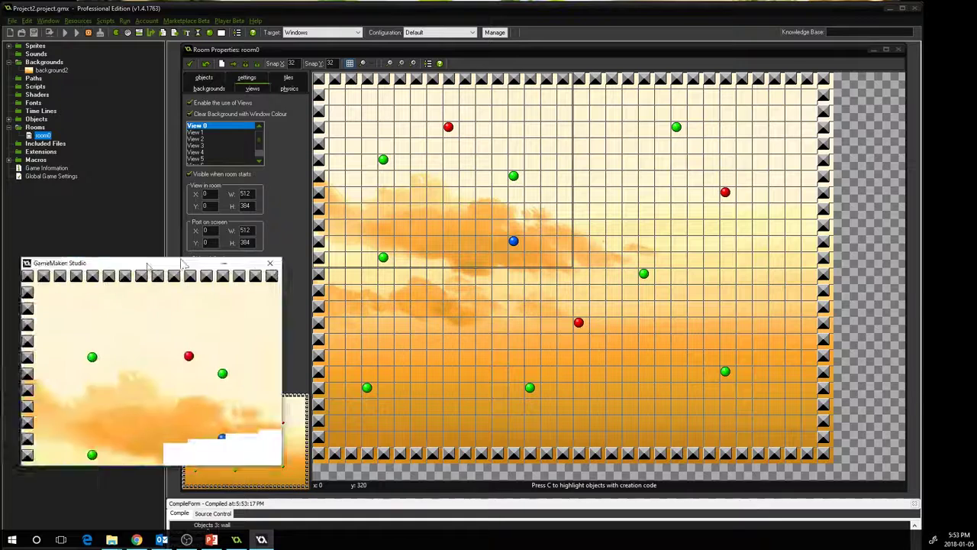
drag(183, 264, 525, 105)
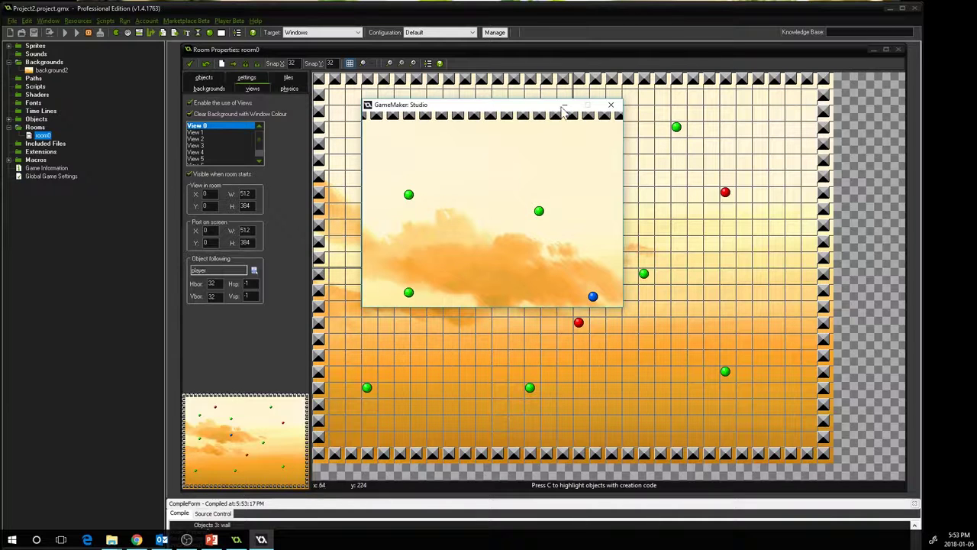
click(611, 105)
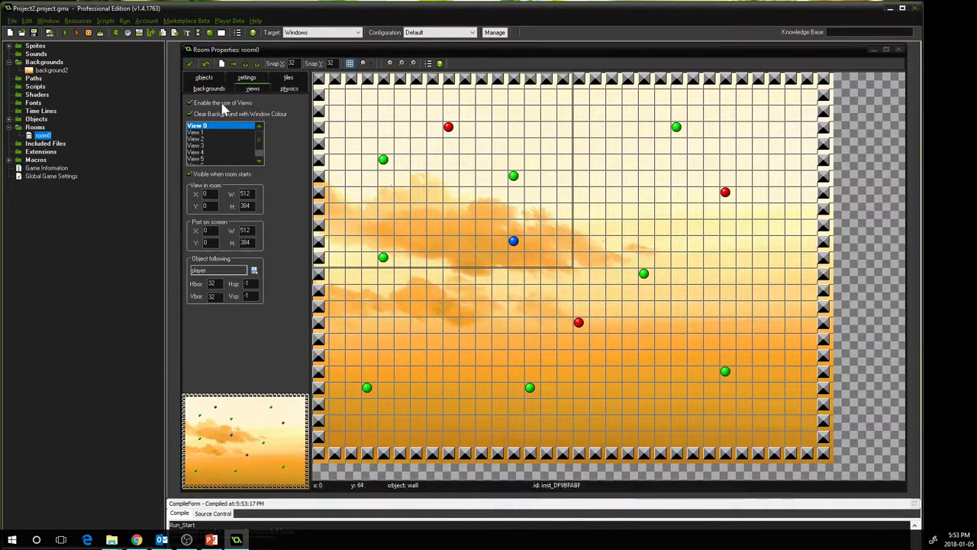
- Delete the blue player instance from the room and place a new player at X 192, Y 160
right_click(514, 243)
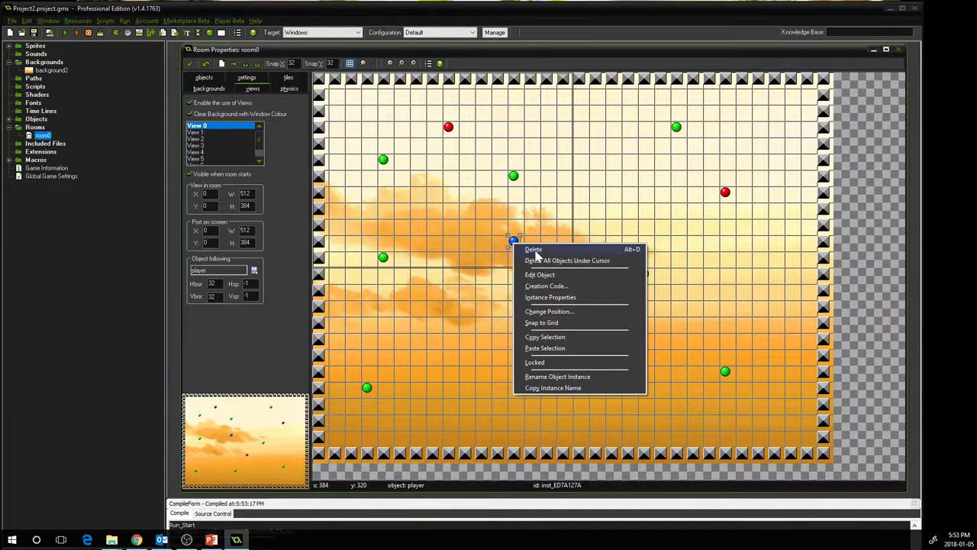
click(534, 249)
click(204, 77)
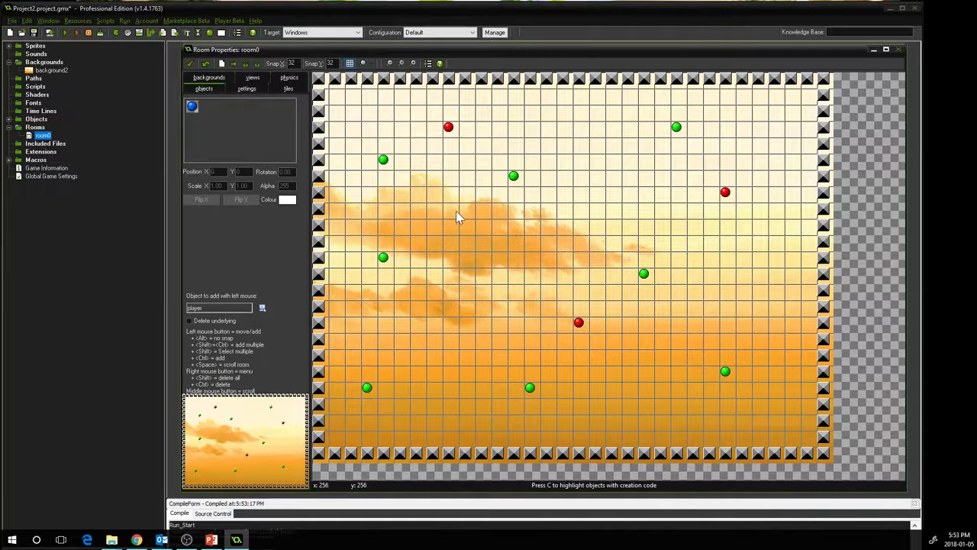
click(417, 171)
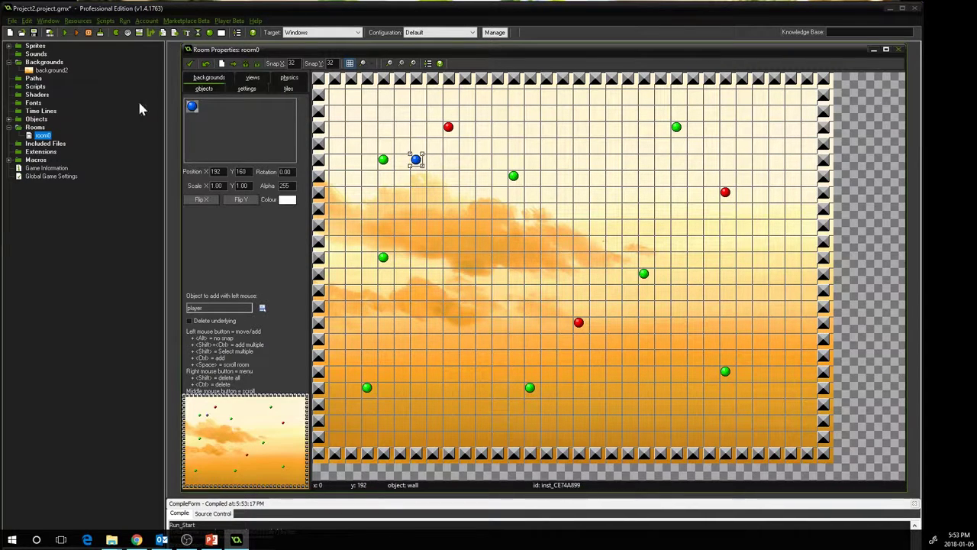
- With the View 0 outline displayed, delete the player and place a new one three cells right of the upper-left green ball
click(253, 79)
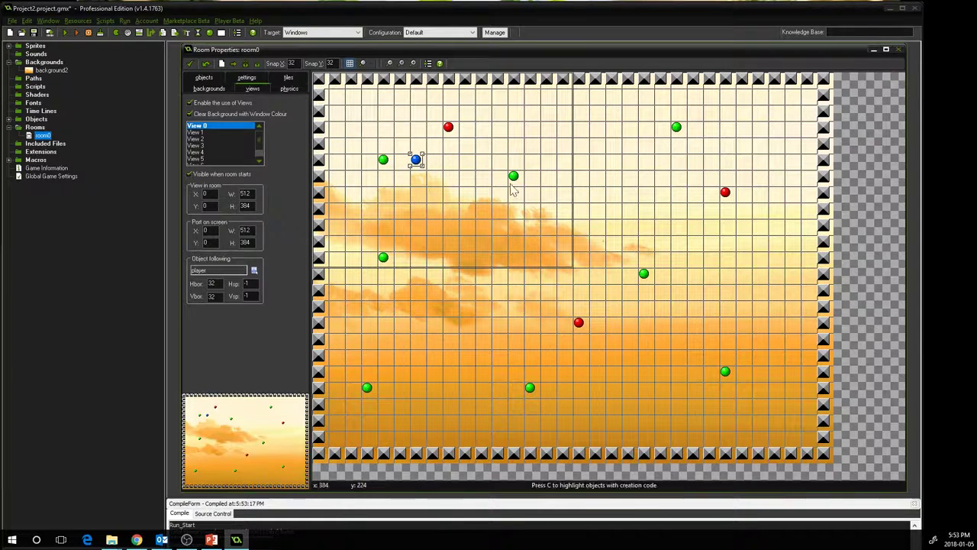
right_click(419, 165)
click(447, 175)
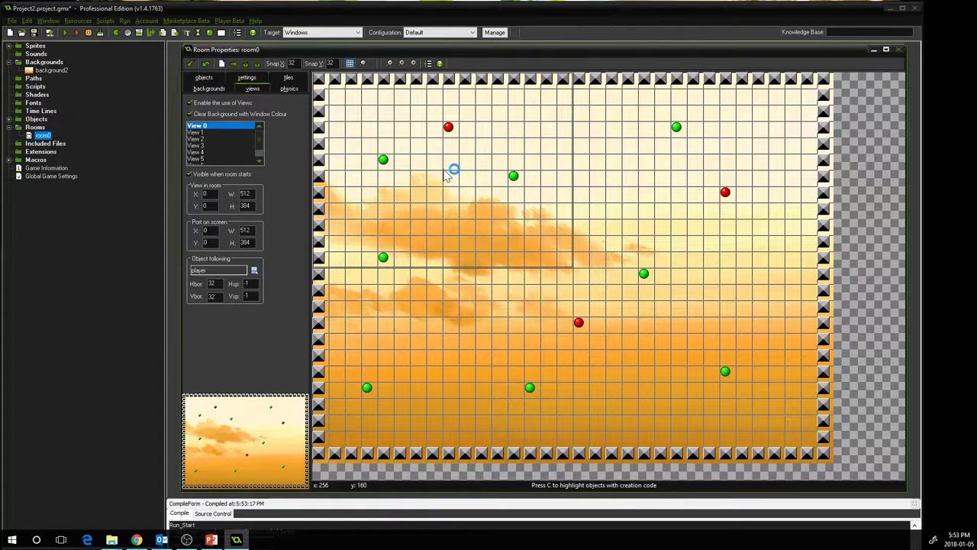
click(432, 158)
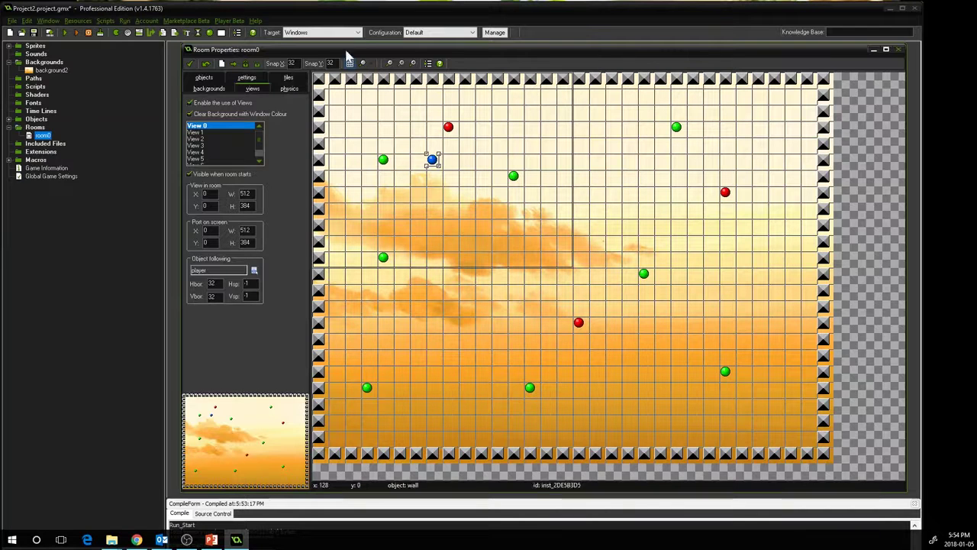
- Test-run the game with the repositioned player to check how View 0 follows it across the room, and close the game
click(66, 33)
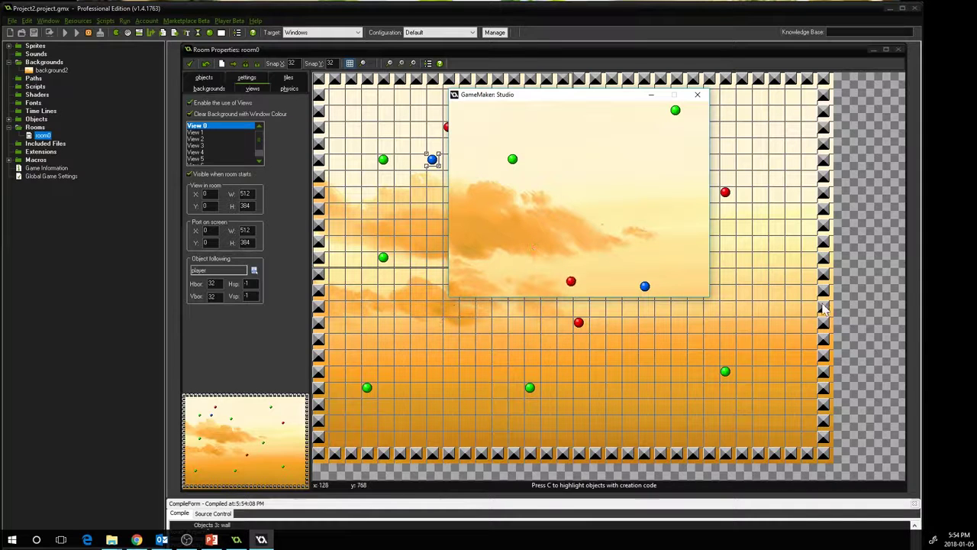
click(698, 98)
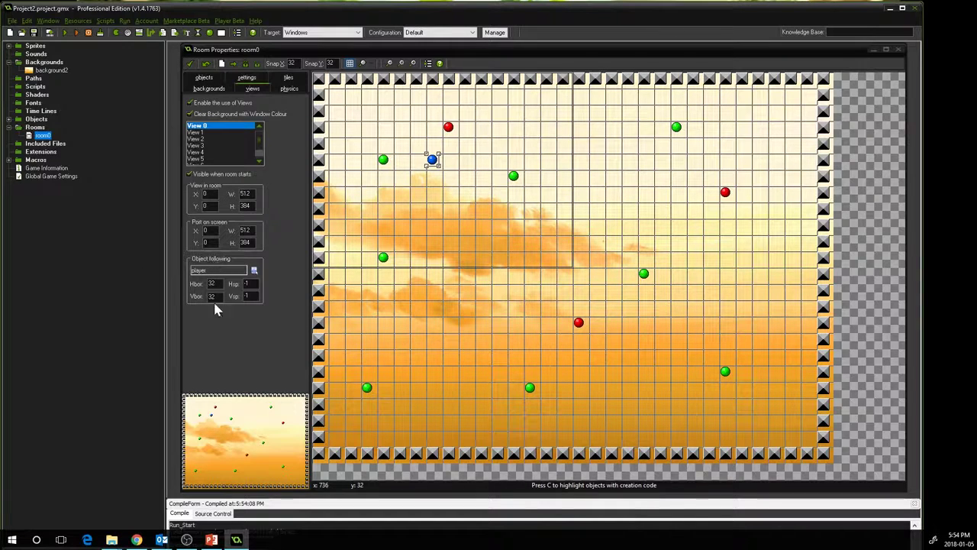
- Examine the objects View 0 can follow, compare the object-following settings of View 1, View 2 and View 3, and return to View 0
click(254, 272)
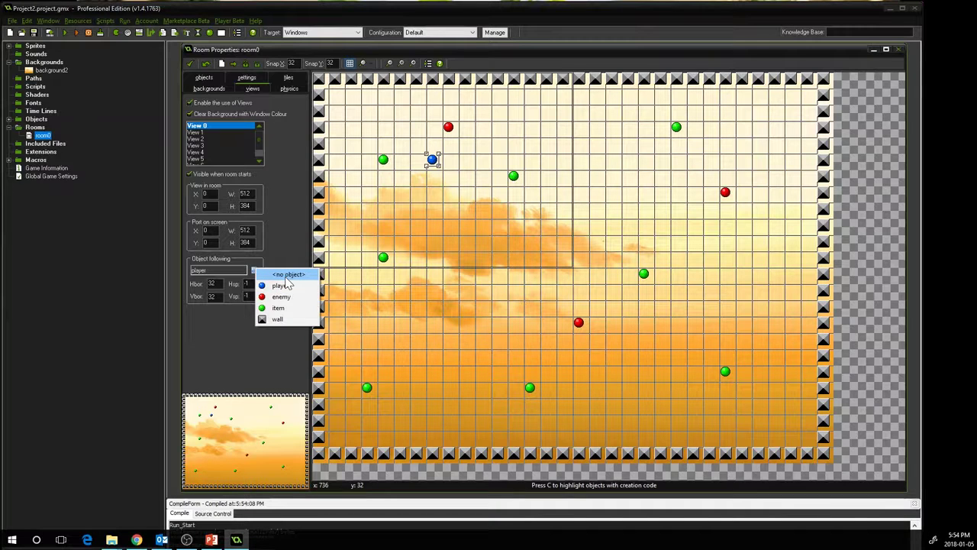
click(200, 133)
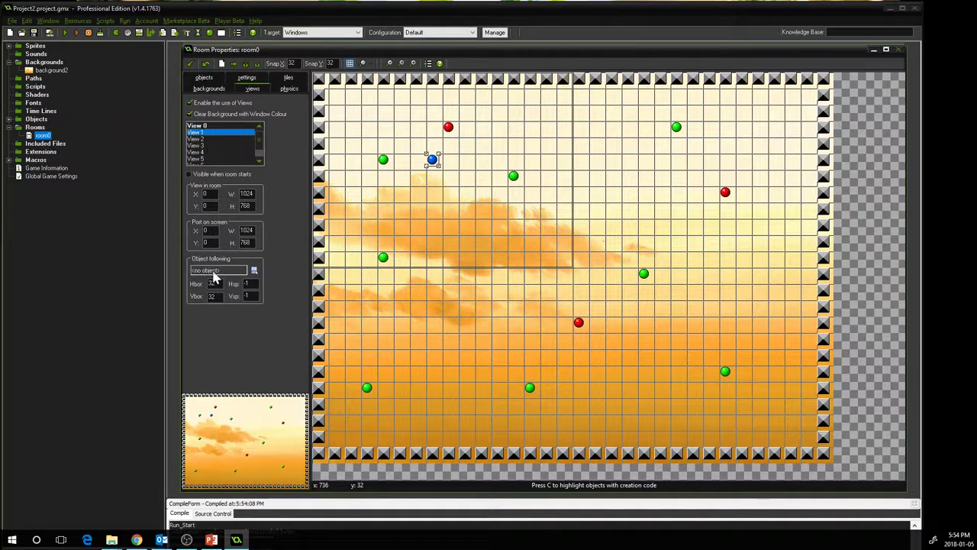
click(198, 139)
click(198, 146)
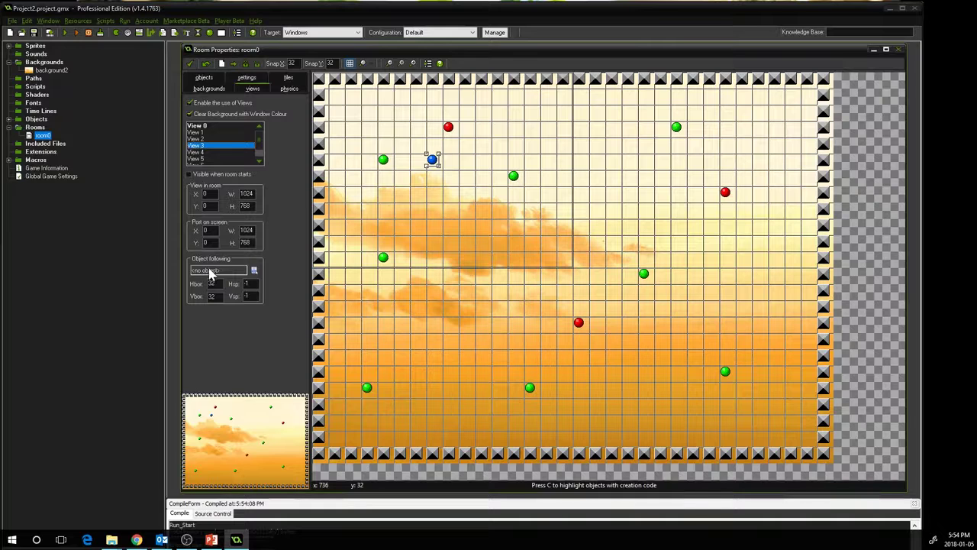
click(203, 126)
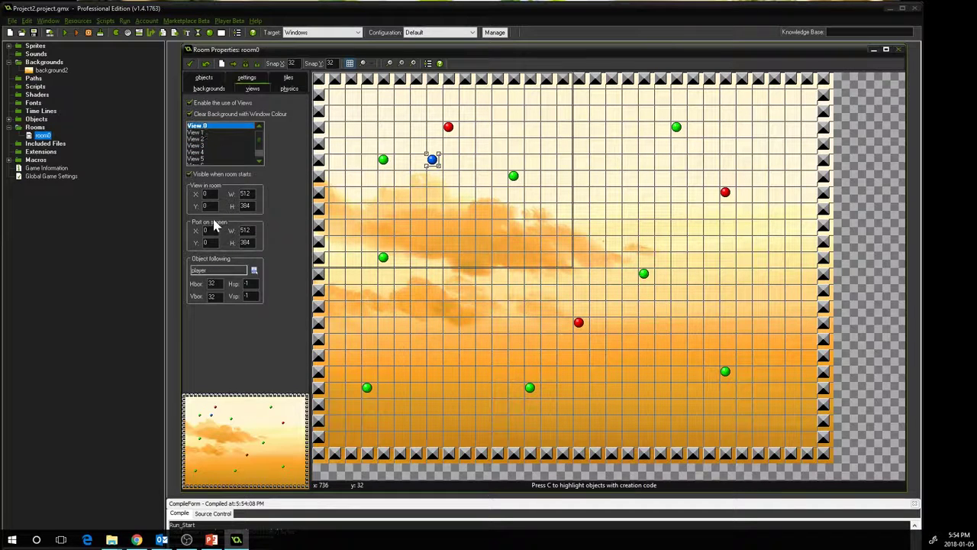
- Run the game again with View 0 following the player
click(66, 33)
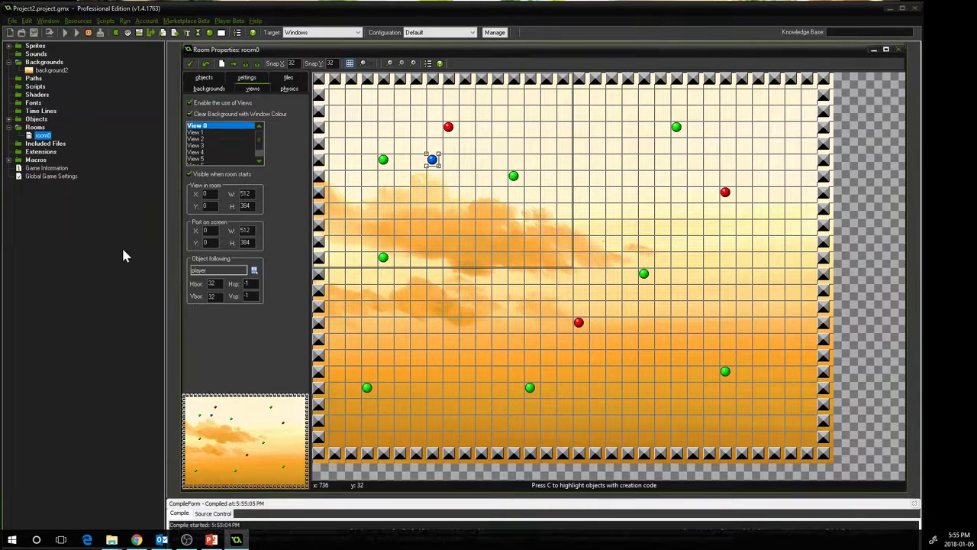